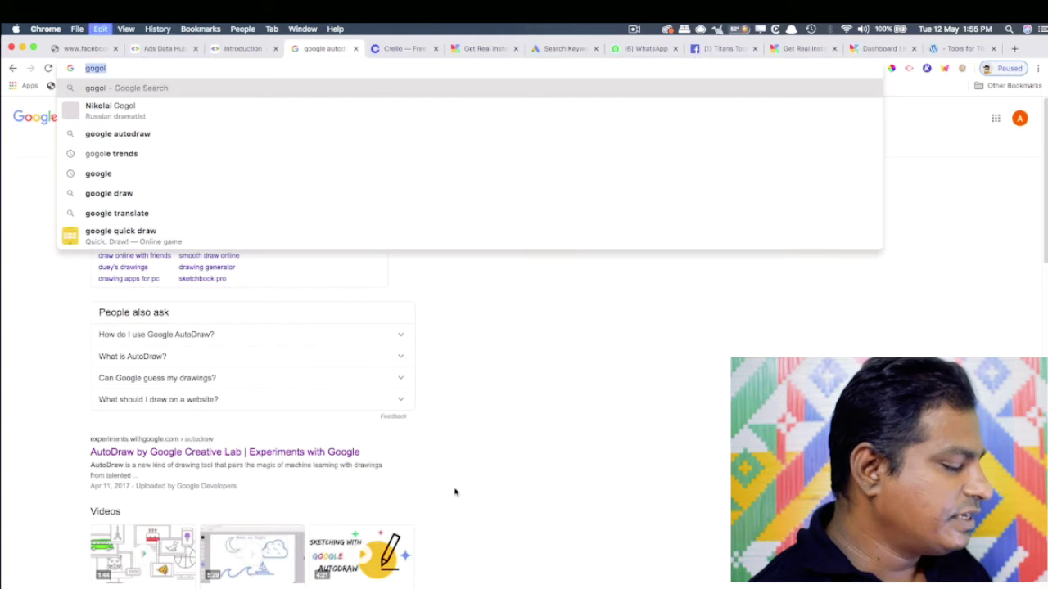
Step: Search the web for "google autodraw" and open the AutoDraw site from the results
type("a")
key("BackSpace")
key("BackSpace")
type("google autodraw")
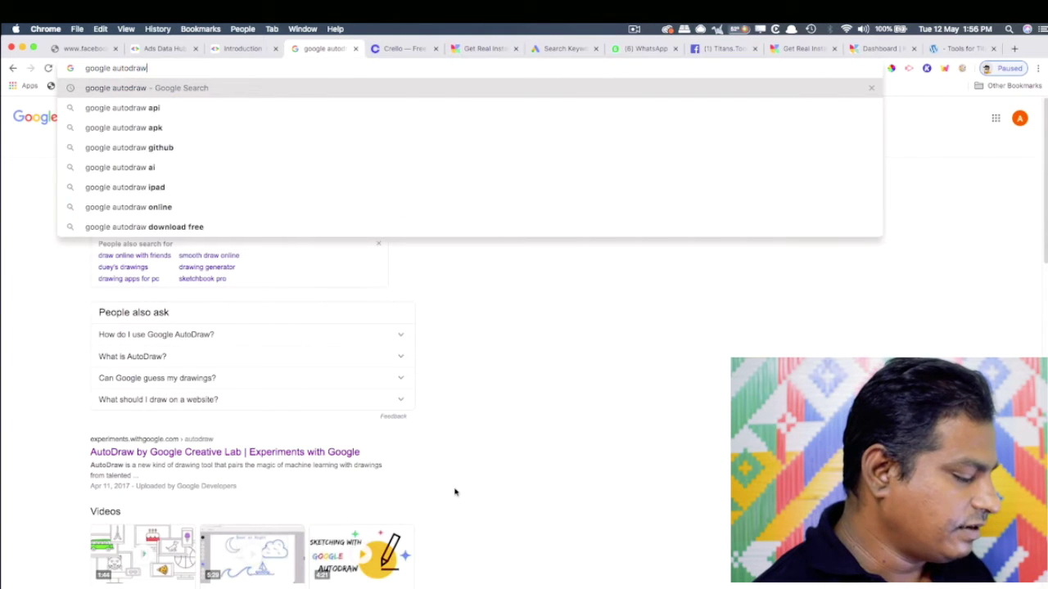
key("Return")
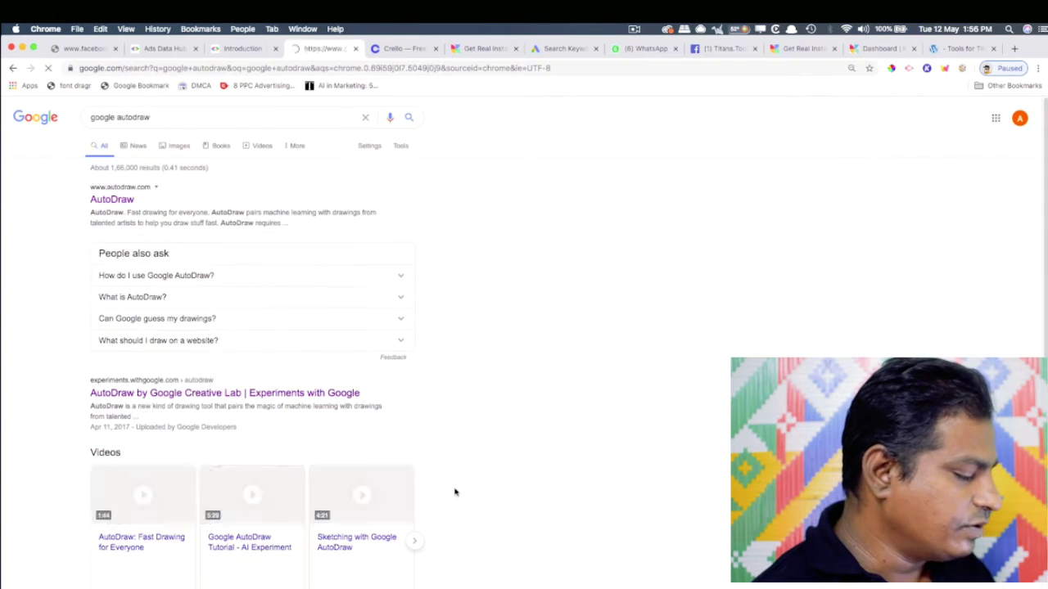
left_click(112, 200)
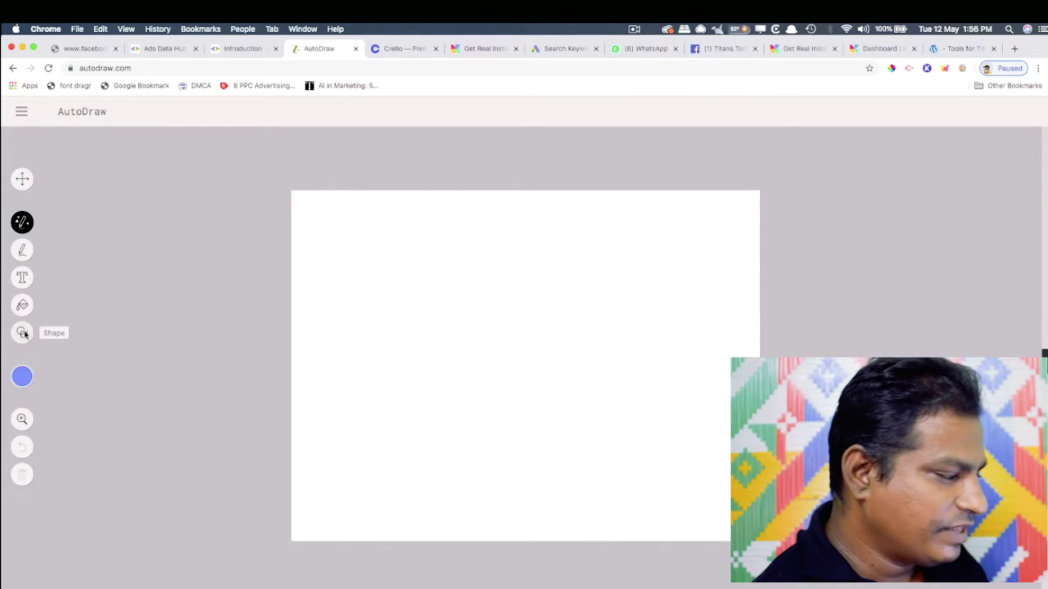
Step: Sketch a blue flower freehand with the Draw tool, placing petals around a small circle at the canvas centre
left_click(24, 376)
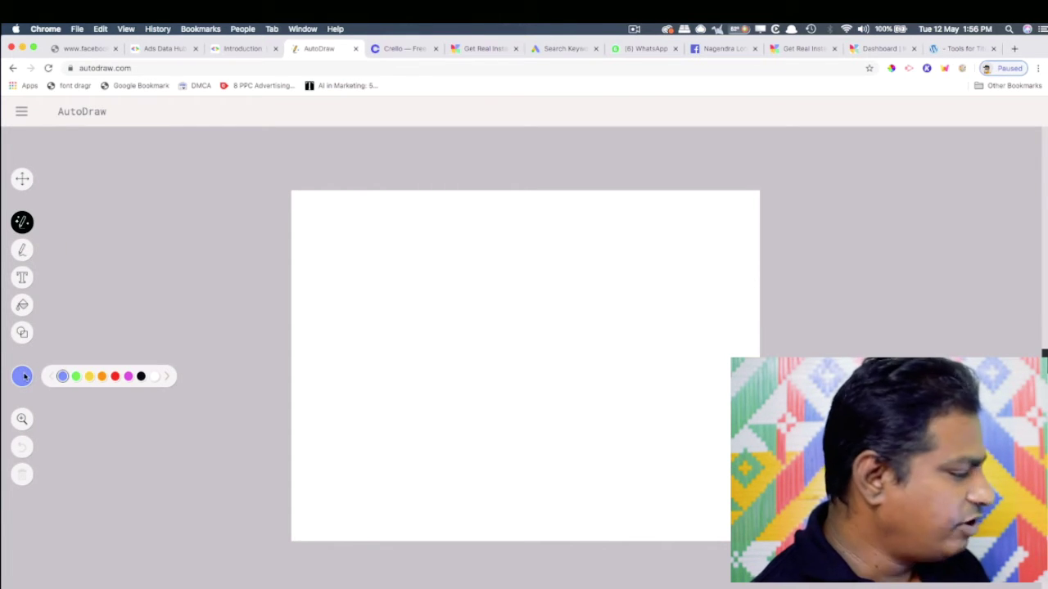
left_click(22, 251)
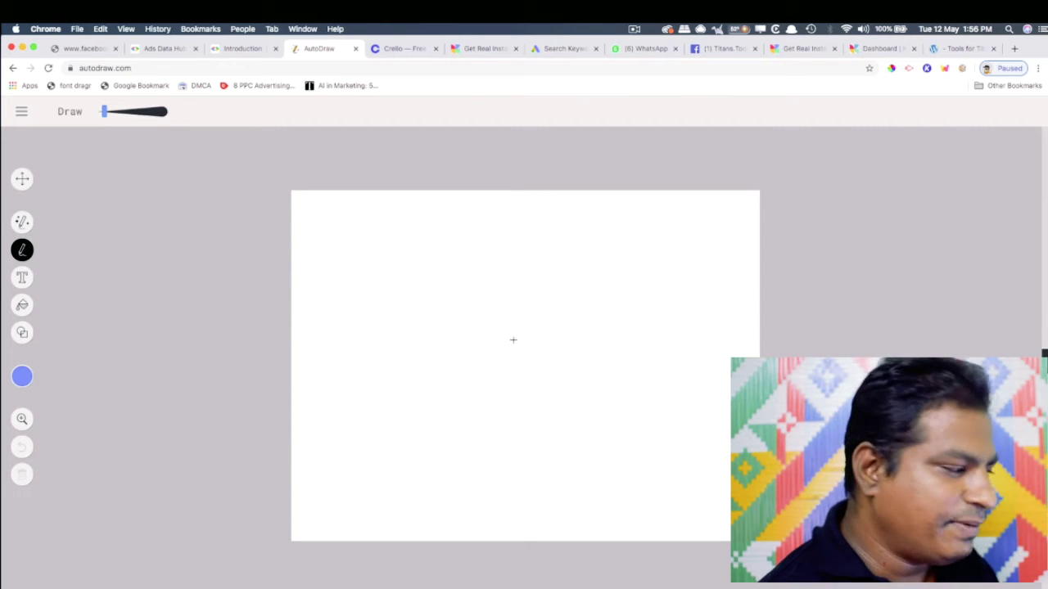
mouse_move(486, 317)
left_mouse_down()
mouse_move(470, 357)
mouse_move(504, 357)
mouse_move(513, 333)
mouse_move(495, 312)
left_mouse_up()
key("v")
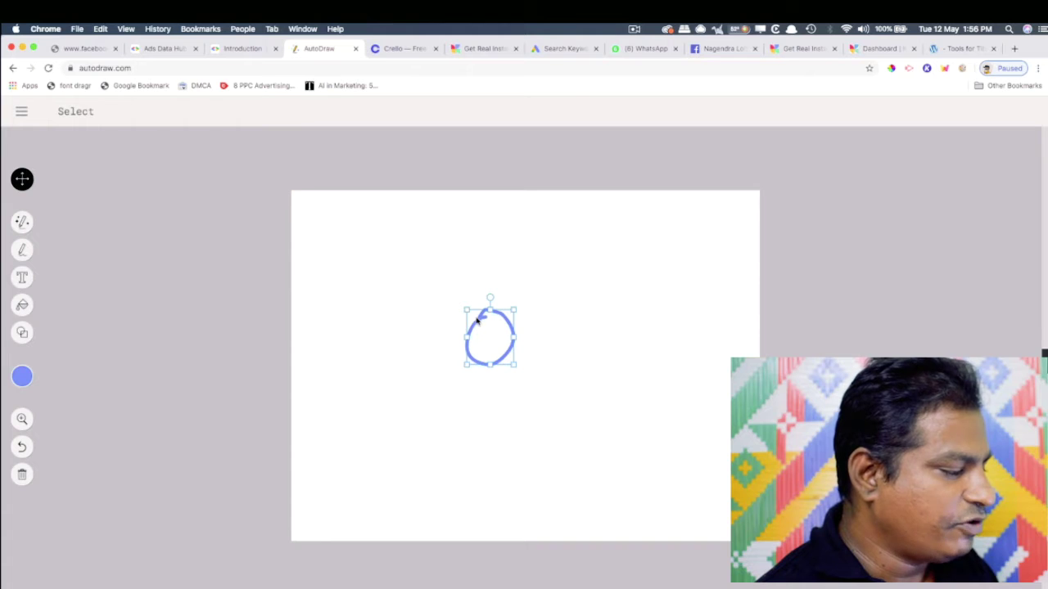
left_click(22, 249)
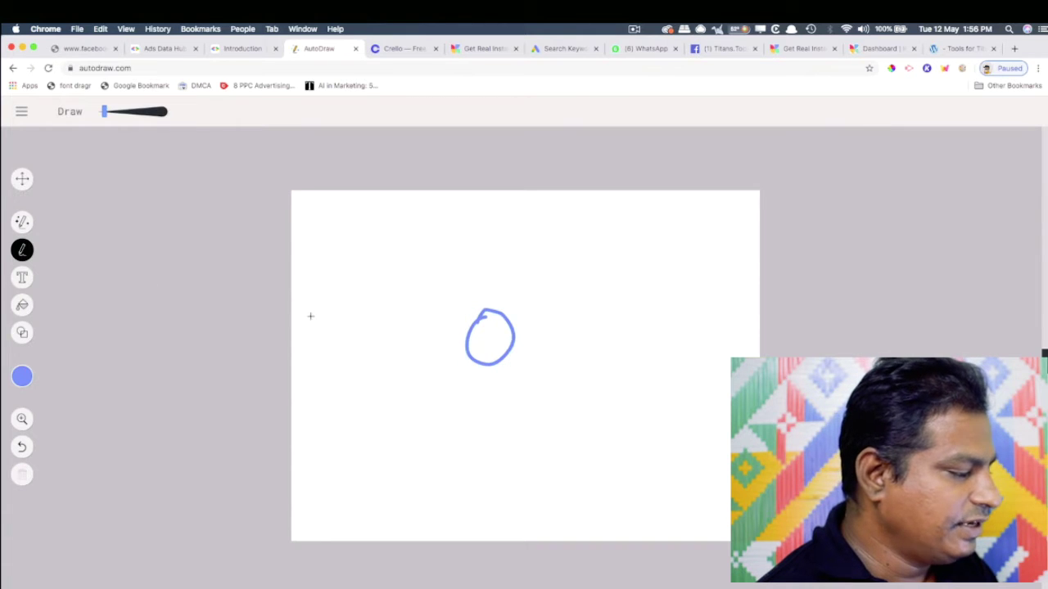
mouse_move(472, 321)
left_mouse_down()
mouse_move(519, 319)
mouse_move(530, 344)
mouse_move(520, 361)
mouse_move(499, 355)
mouse_move(495, 384)
mouse_move(460, 375)
mouse_move(468, 359)
mouse_move(441, 347)
mouse_move(477, 332)
left_mouse_up()
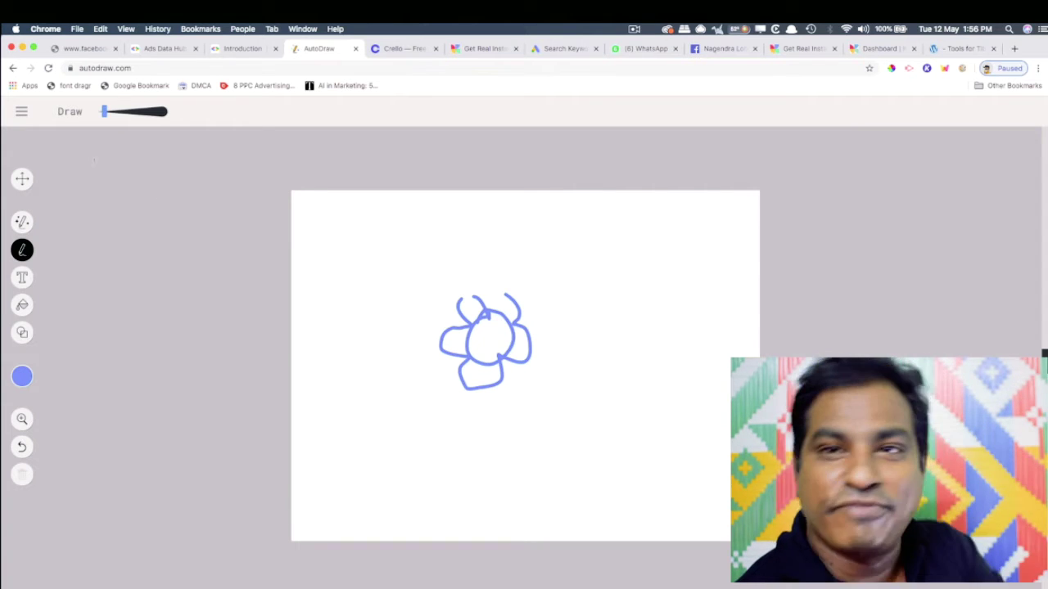
Step: Start over on a blank landscape canvas, doodle a flower with AutoDraw and replace it with the suggested five-petal notched blossom
left_click(21, 112)
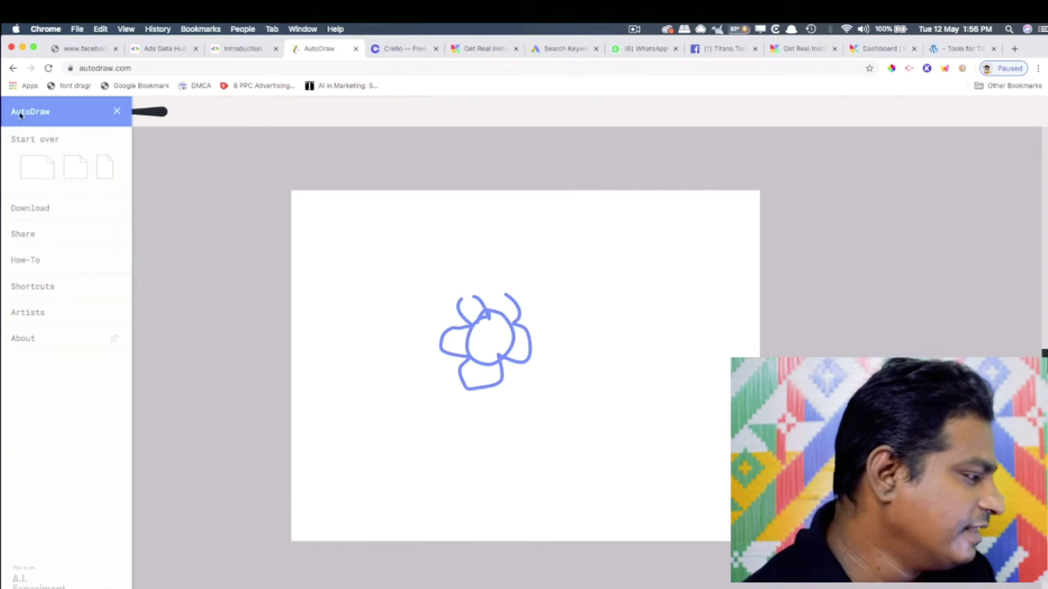
left_click(34, 174)
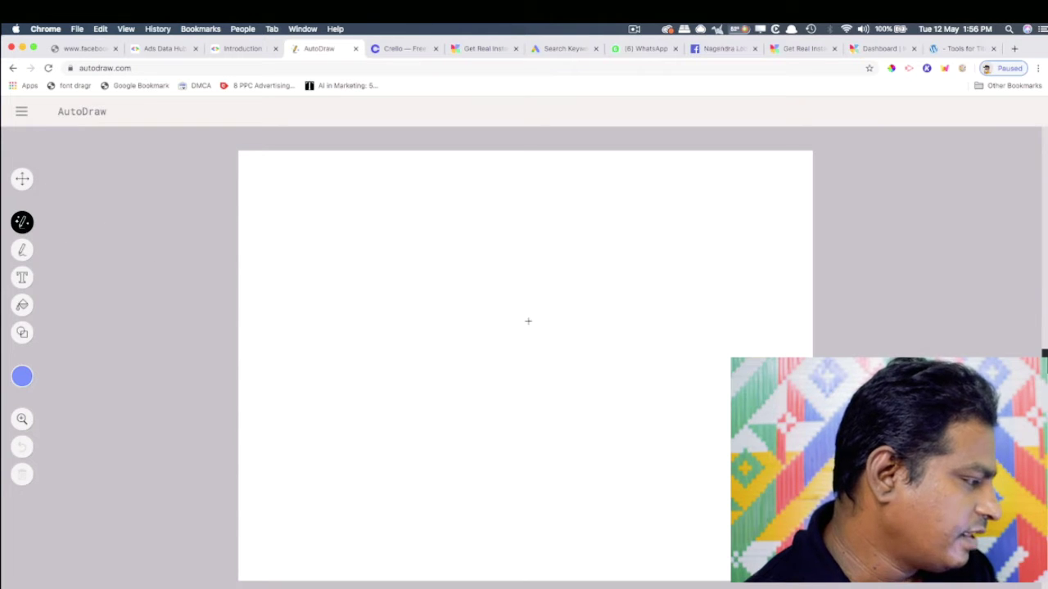
mouse_move(505, 316)
left_mouse_down()
mouse_move(543, 389)
mouse_move(568, 342)
mouse_move(502, 317)
mouse_move(507, 292)
mouse_move(536, 300)
mouse_move(541, 315)
mouse_move(604, 322)
mouse_move(577, 347)
mouse_move(592, 384)
mouse_move(570, 397)
mouse_move(561, 386)
mouse_move(554, 414)
mouse_move(513, 421)
mouse_move(518, 388)
mouse_move(448, 406)
mouse_move(478, 367)
mouse_move(498, 362)
mouse_move(464, 355)
mouse_move(450, 325)
mouse_move(467, 302)
mouse_move(501, 314)
left_mouse_up()
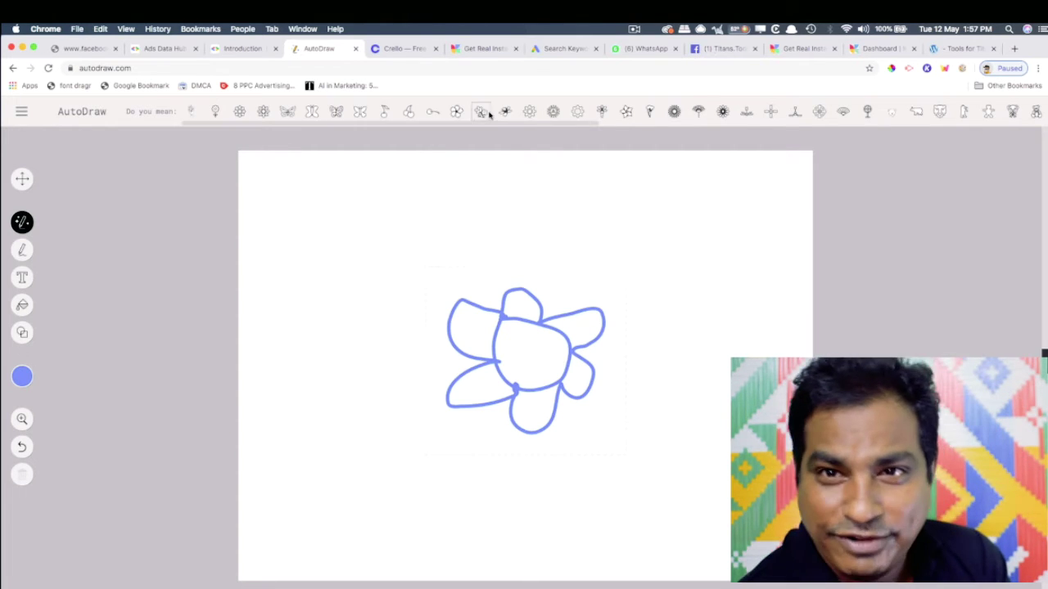
left_click(530, 113)
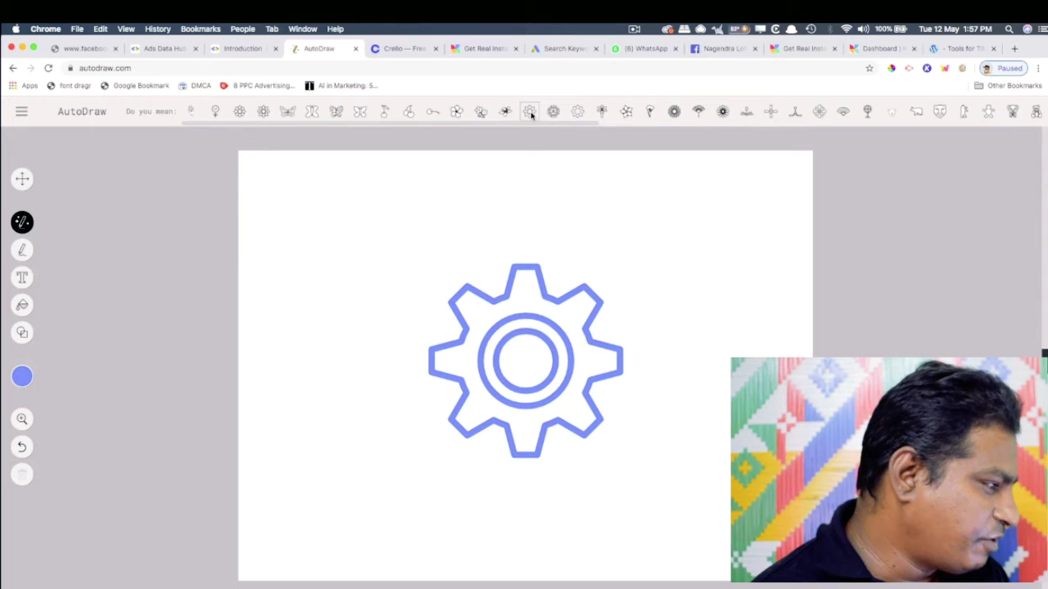
left_click(458, 113)
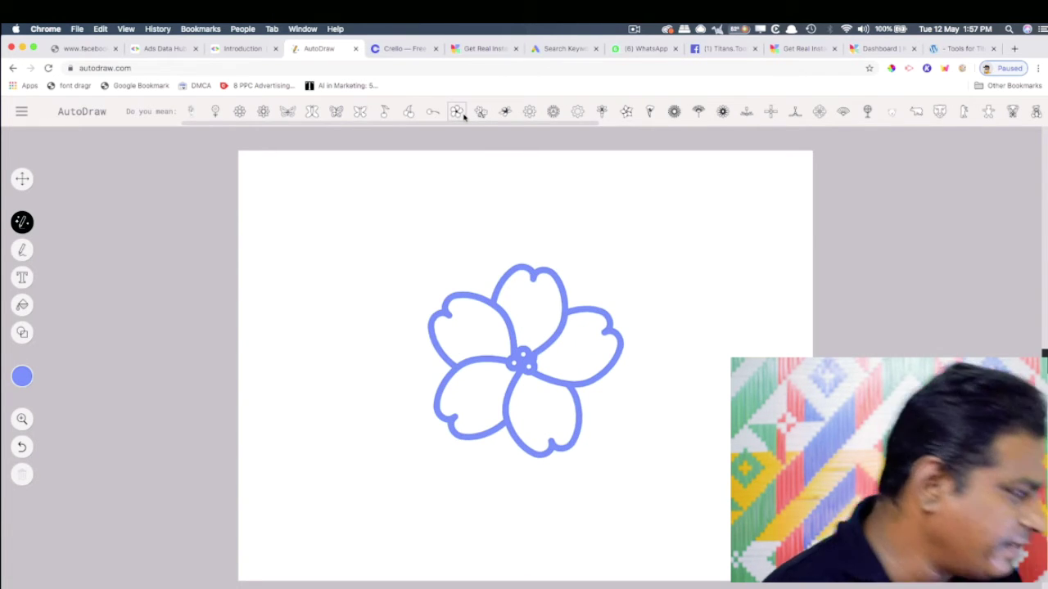
Step: Fill all five petals of the blossom with magenta
left_click(22, 376)
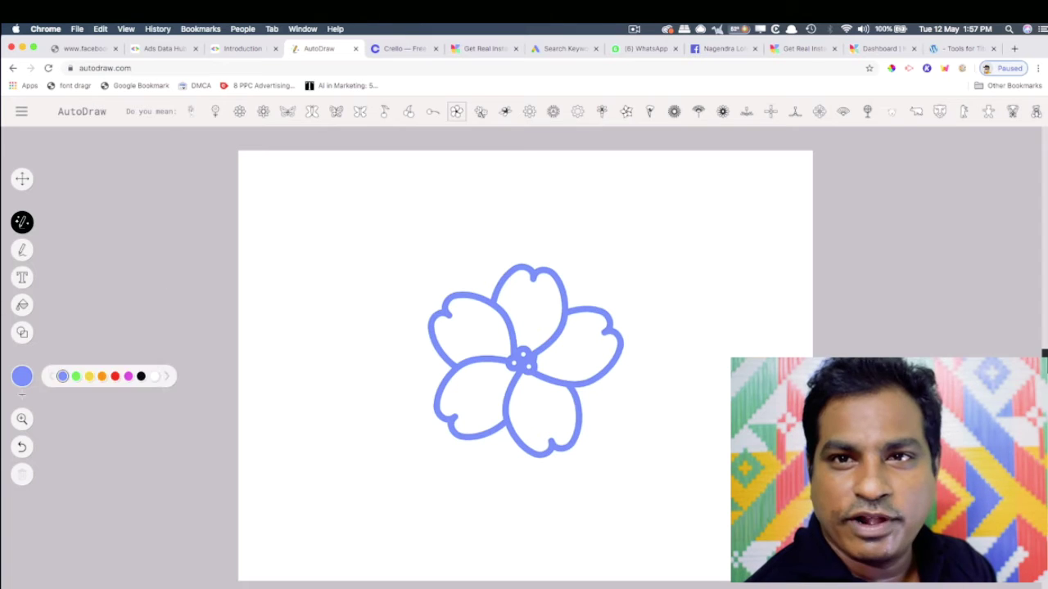
left_click(129, 376)
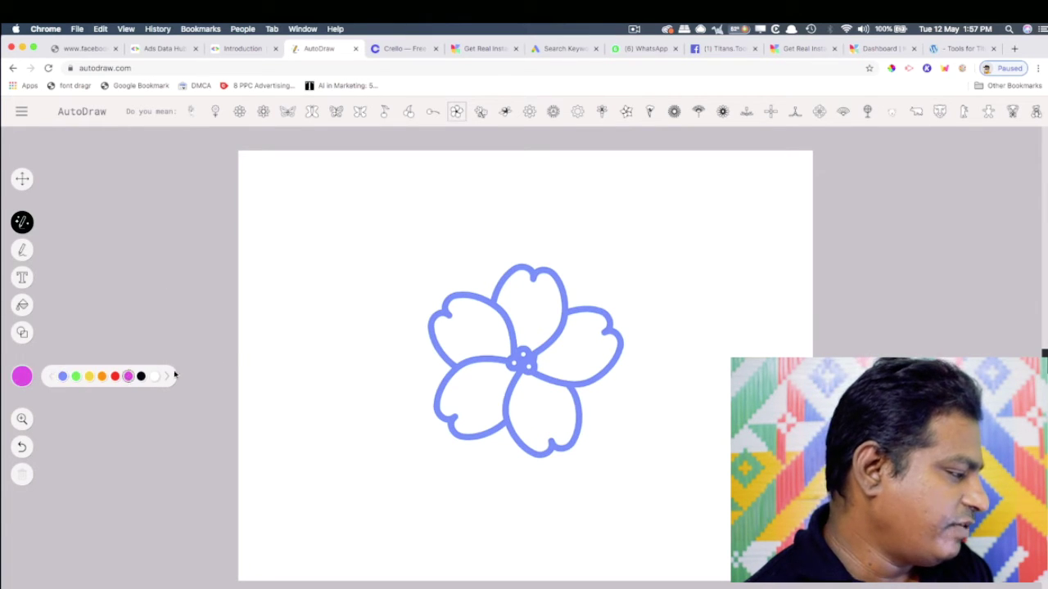
left_click(22, 305)
left_click(449, 335)
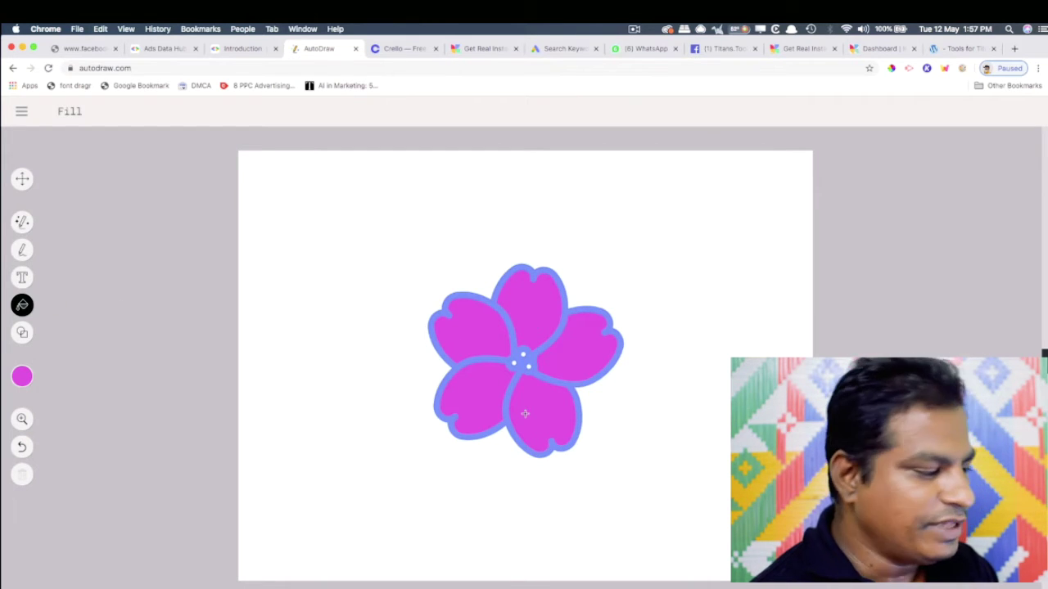
Step: Doodle a stem below the blossom, replace it with the suggested wavy line, and rotate and attach that line beneath the petals
left_click(21, 224)
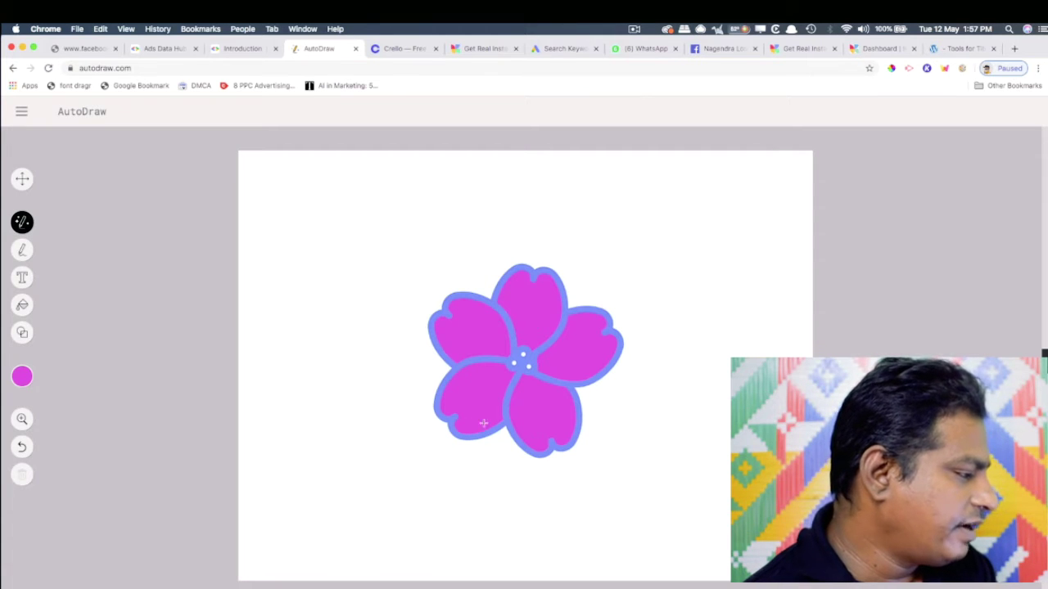
mouse_move(508, 428)
left_mouse_down()
mouse_move(494, 461)
mouse_move(497, 515)
mouse_move(442, 553)
left_mouse_up()
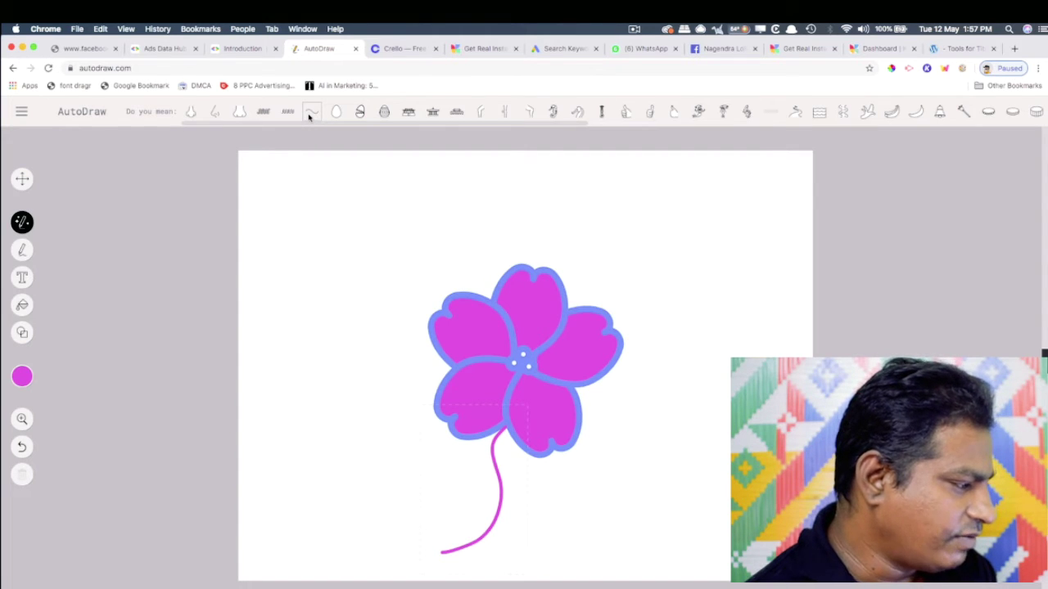
left_click(309, 114)
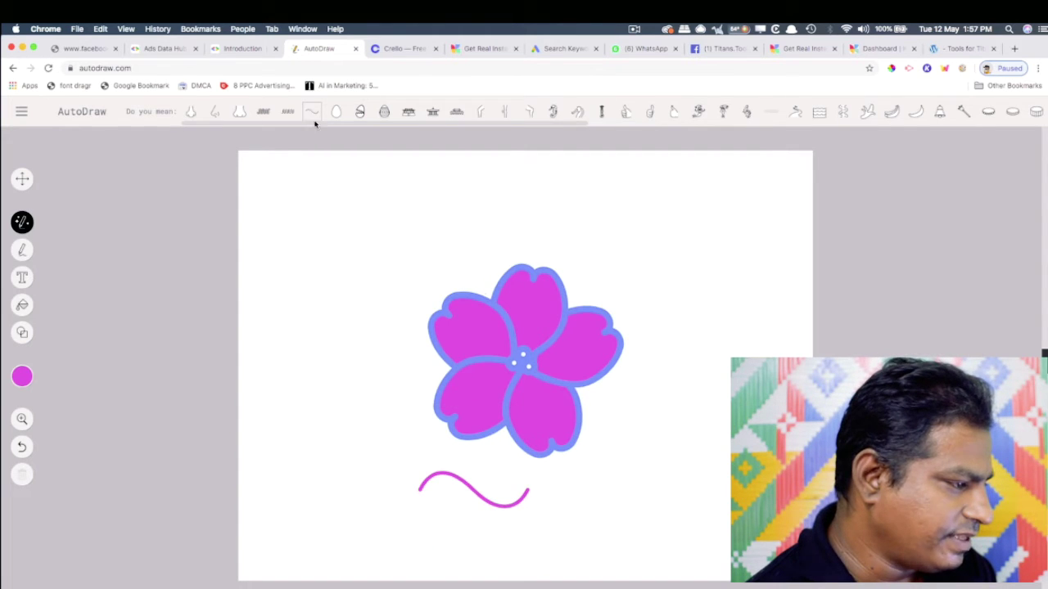
left_click(527, 494)
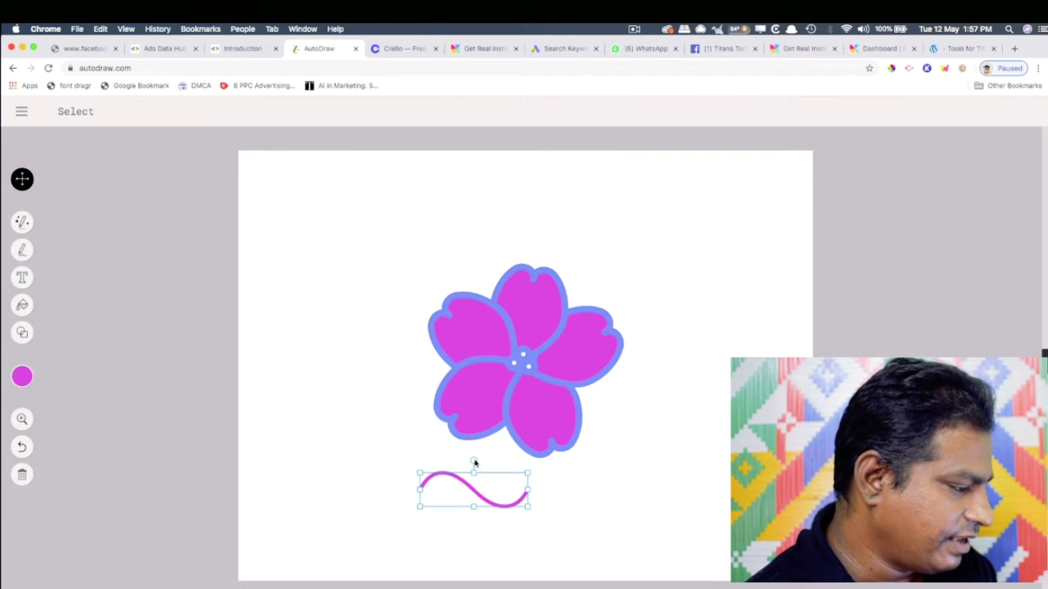
mouse_move(473, 461)
left_mouse_down()
mouse_move(450, 474)
mouse_move(504, 471)
mouse_move(507, 450)
left_mouse_up()
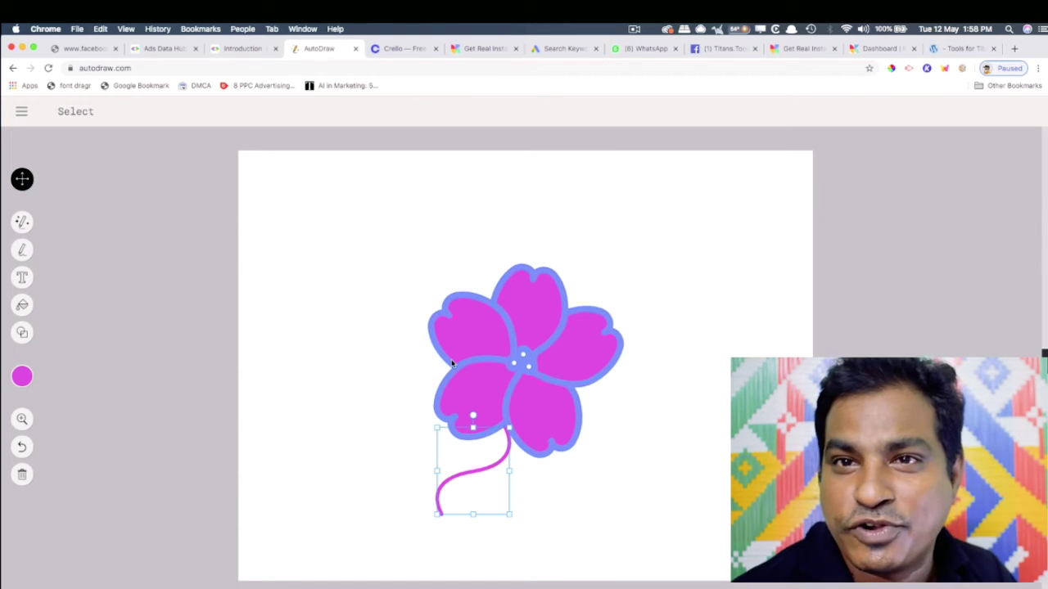
Step: Doodle a stick figure with head, body, arms and legs beside the flower using AutoDraw
left_click(21, 223)
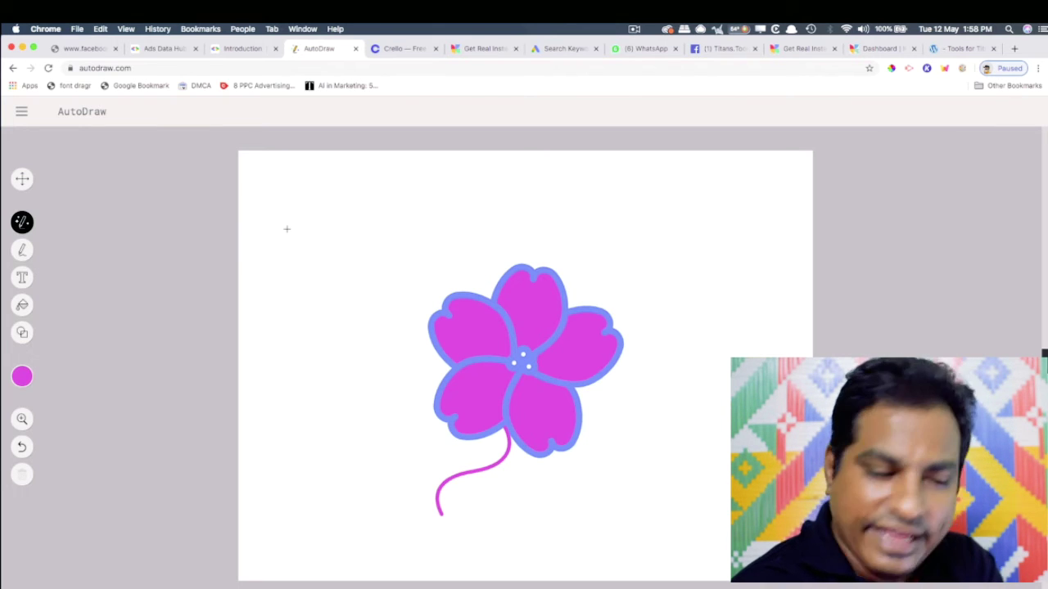
mouse_move(314, 222)
left_mouse_down()
mouse_move(307, 277)
mouse_move(367, 244)
mouse_move(309, 224)
left_mouse_up()
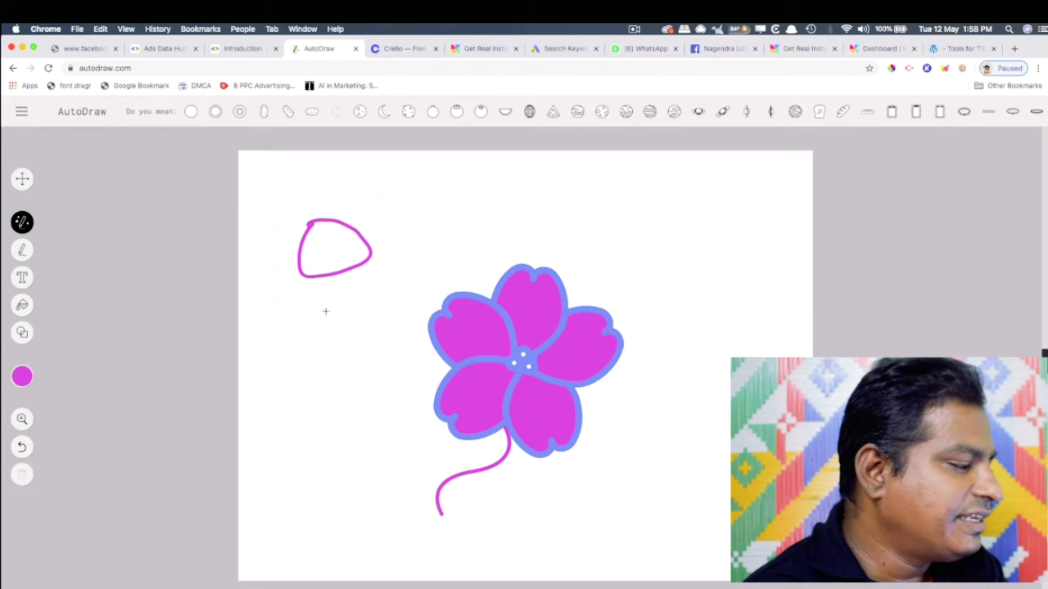
left_click_drag(323, 284, 337, 455)
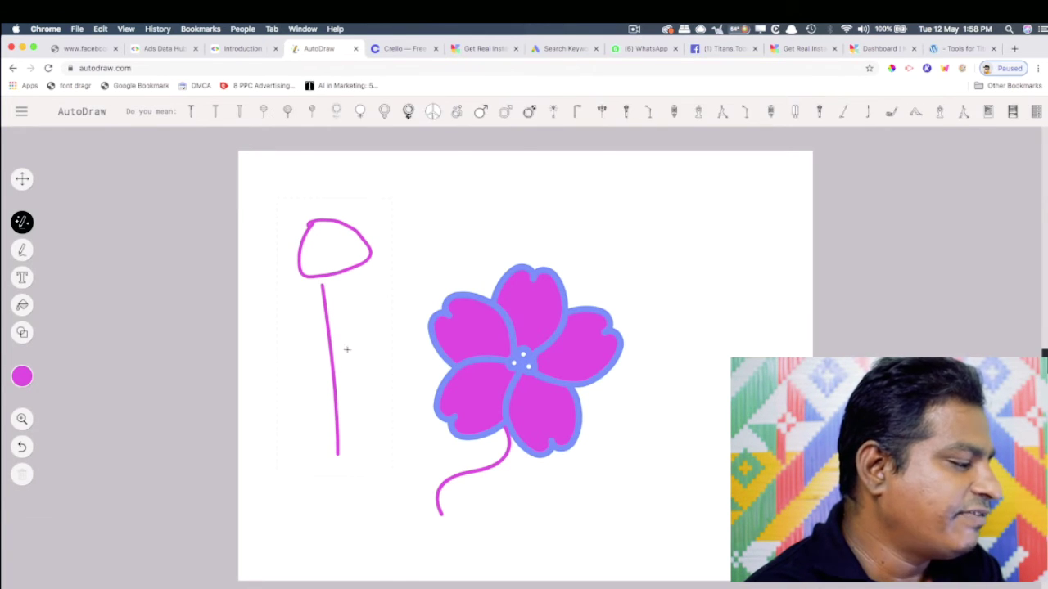
left_click_drag(331, 335, 368, 369)
mouse_move(330, 340)
left_mouse_down()
mouse_move(300, 375)
mouse_move(295, 434)
left_mouse_up()
left_click_drag(332, 401, 392, 428)
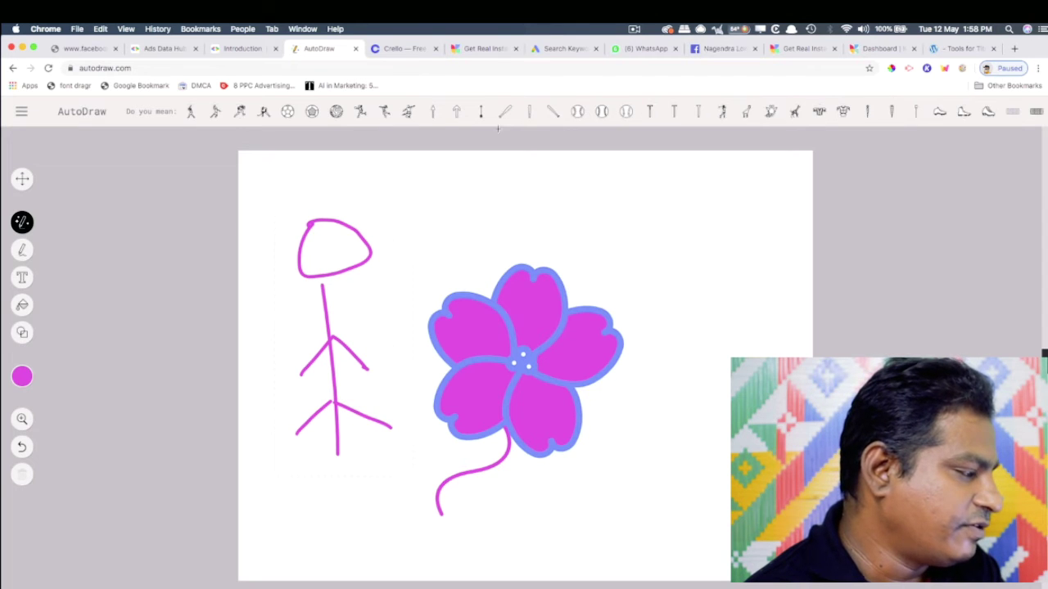
Step: Replace the stick figure with suggested drawings, trying the football player, golfer and arrow before choosing the baseball
left_click(190, 112)
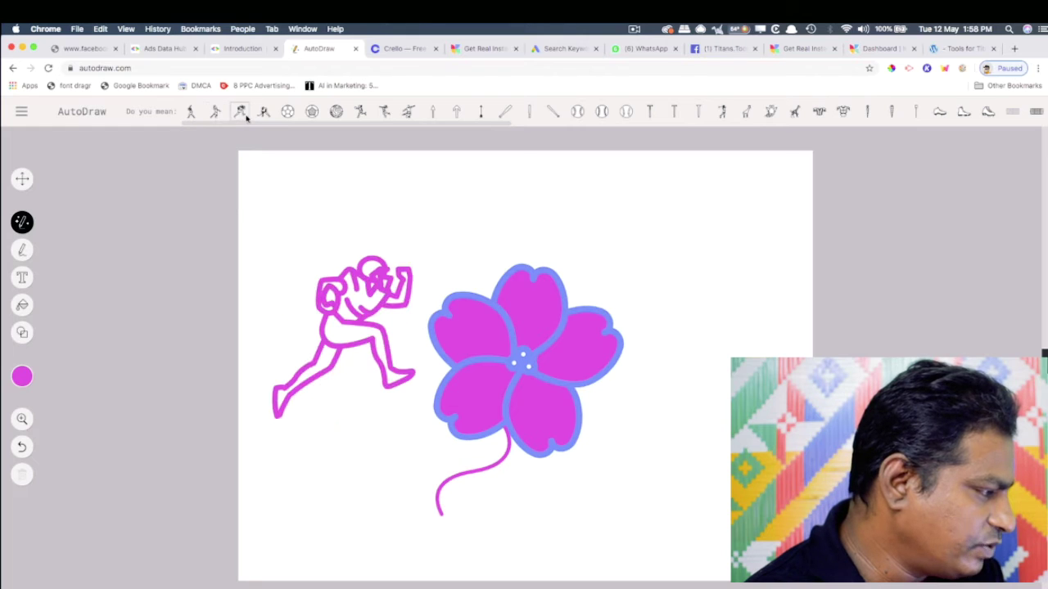
left_click(721, 114)
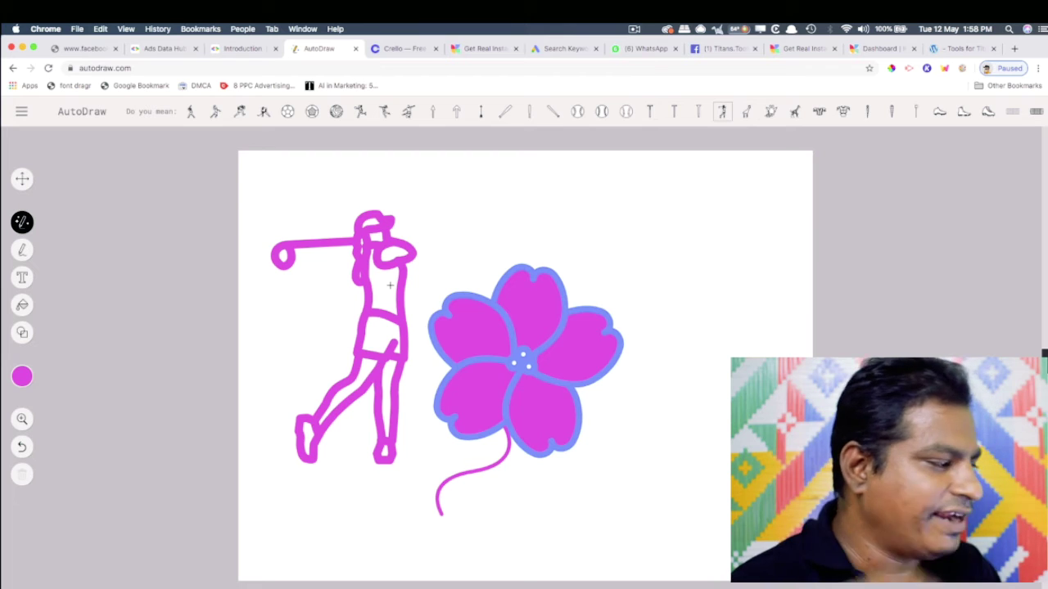
left_click(481, 111)
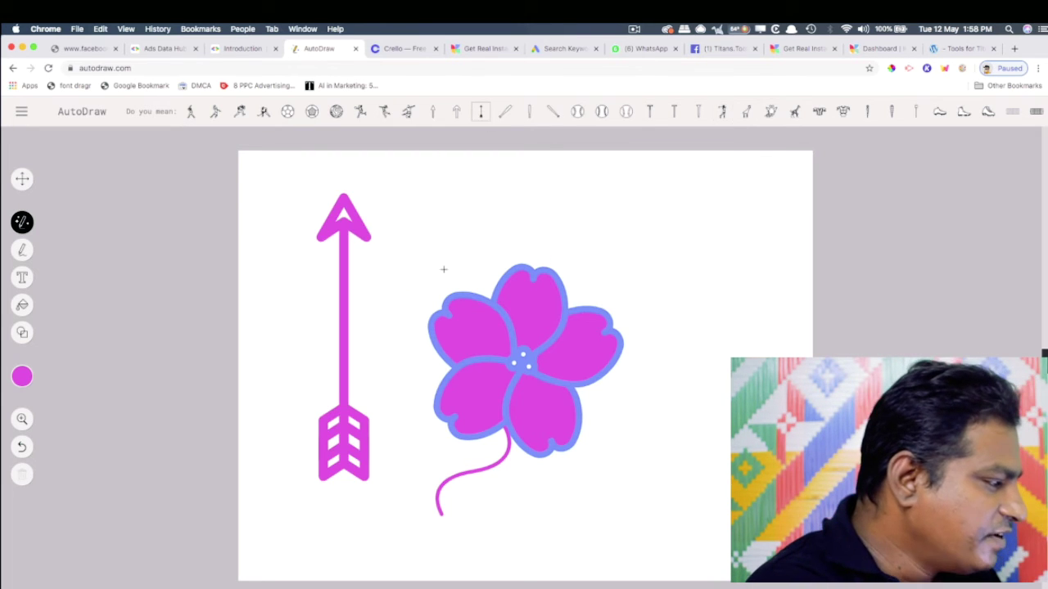
left_click(577, 113)
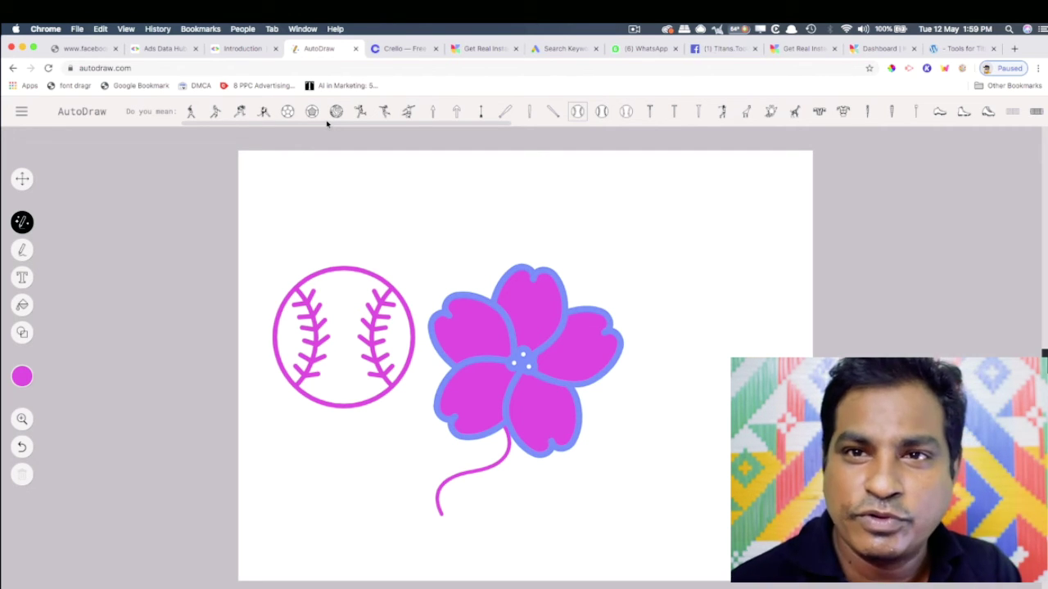
Step: Page through the How-To tutorial as far as the Fill tool, skip the rest, and open the Artists information
left_click(21, 114)
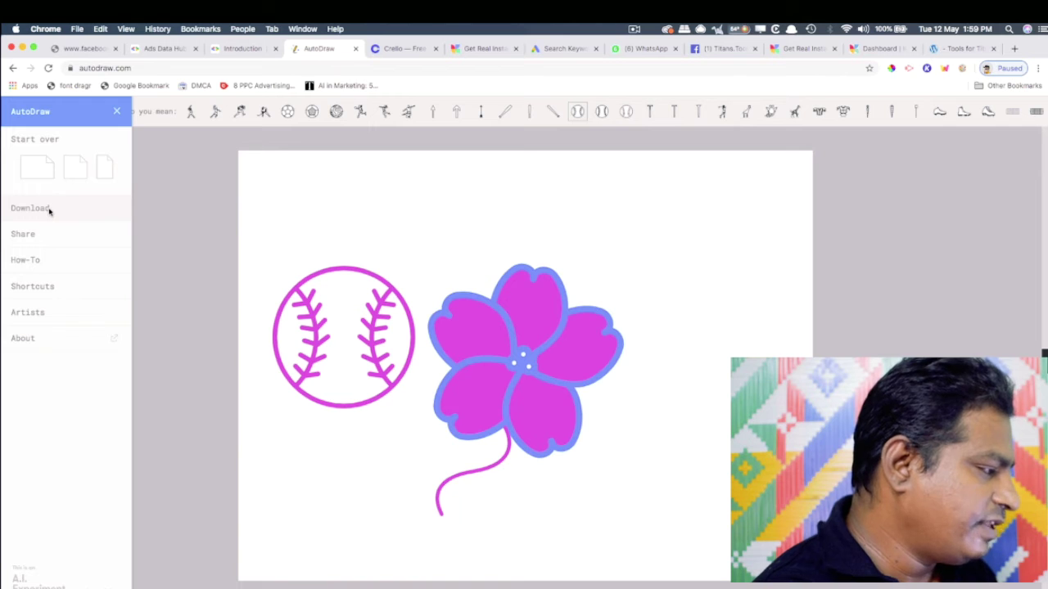
left_click(25, 260)
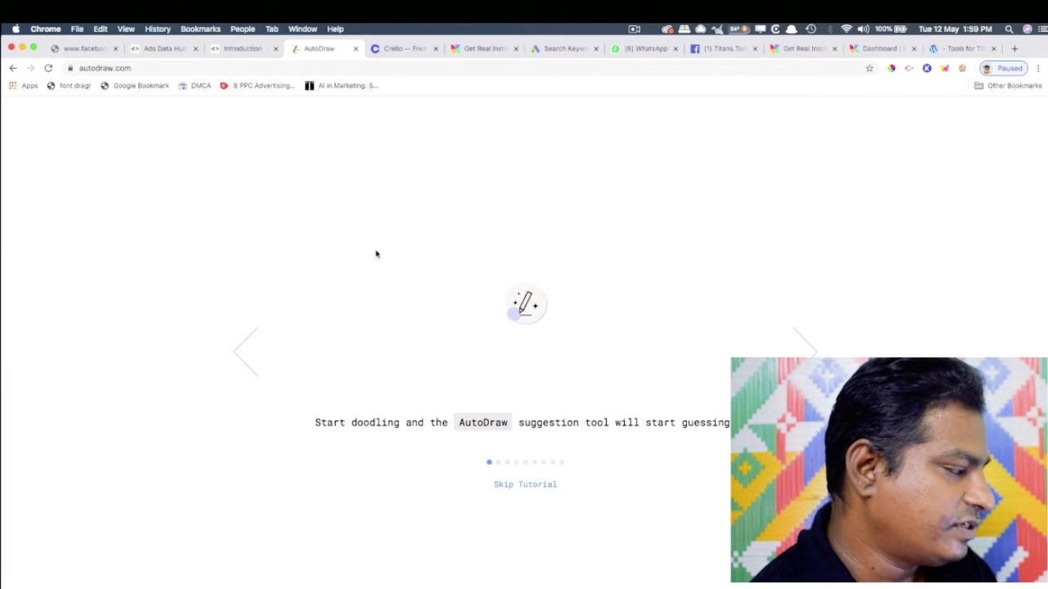
left_click(806, 351)
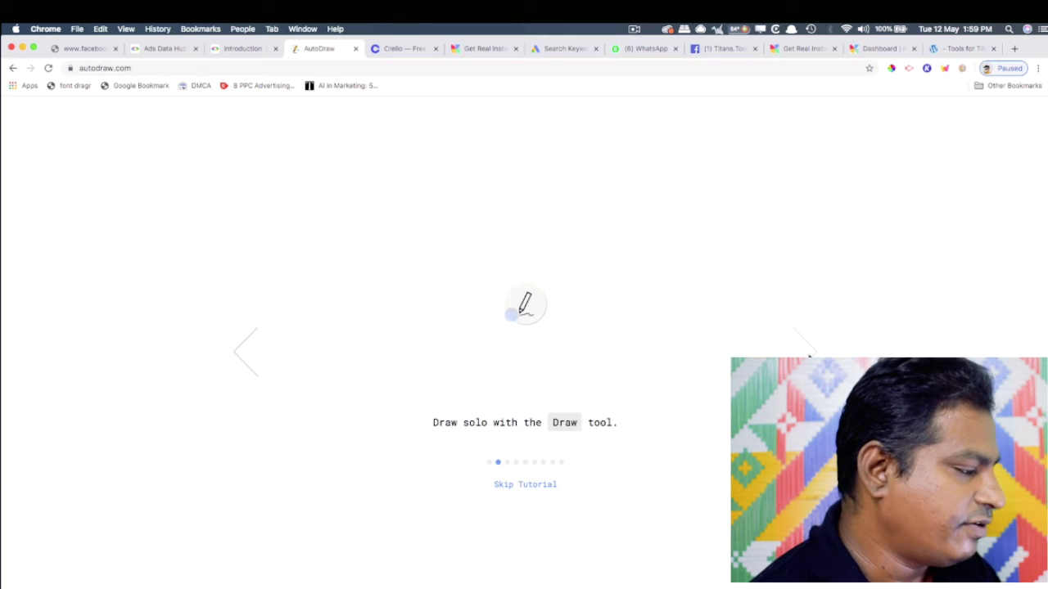
left_click(806, 352)
left_click(806, 352)
left_click(807, 352)
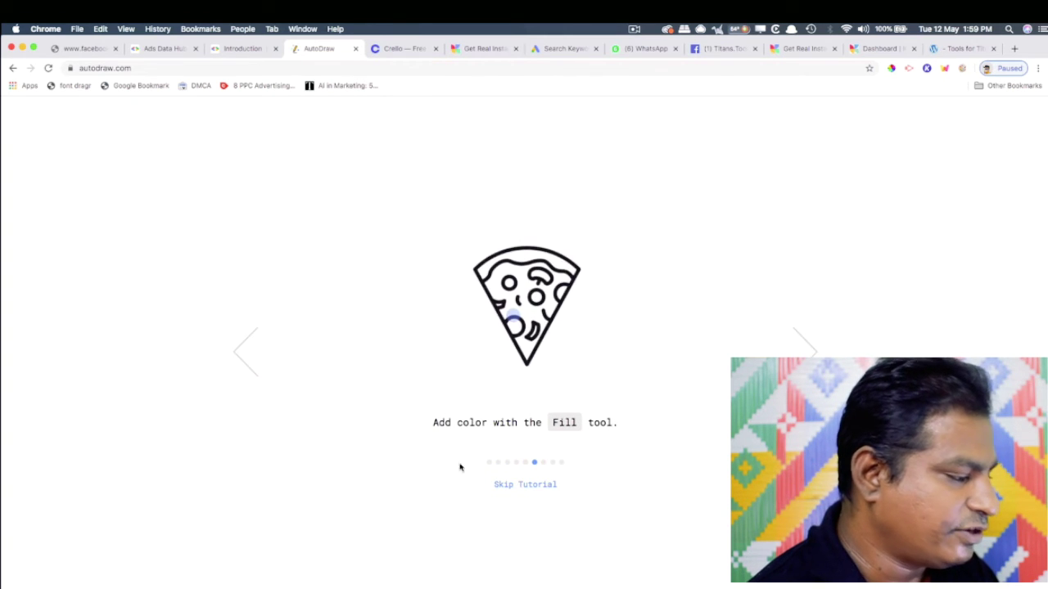
left_click(525, 485)
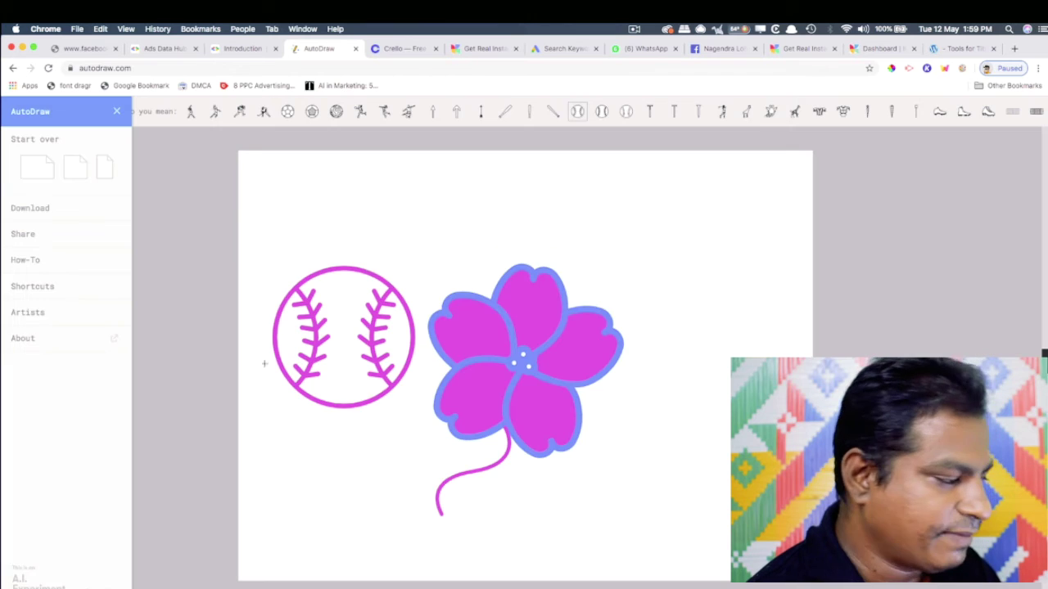
left_click(56, 312)
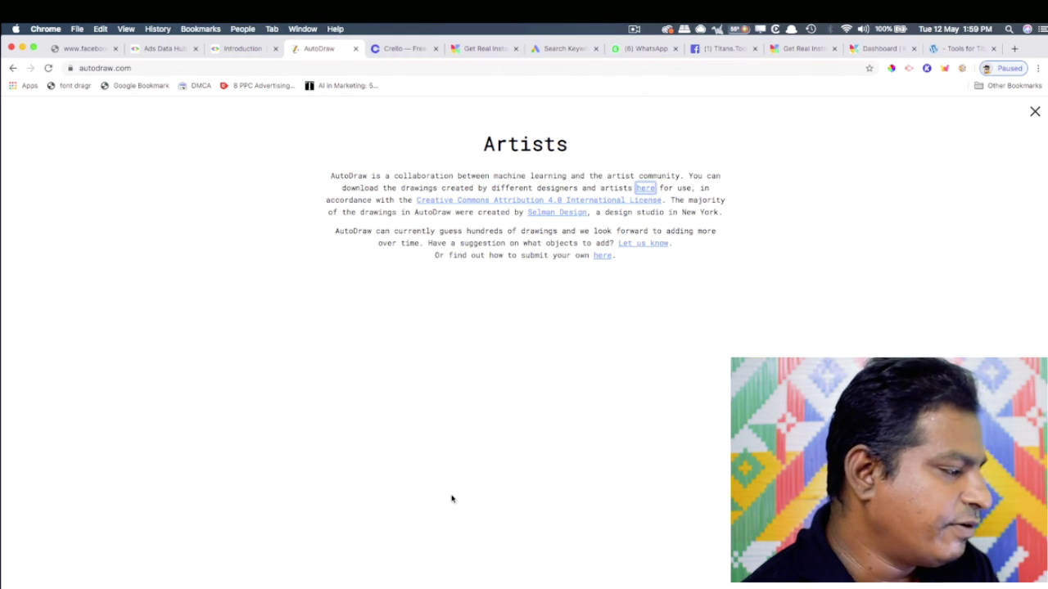
Step: Switch to Finder and browse the downloaded SVG drawings in the Selman folder
key("super+Tab")
key("super+Tab")
key("super+Tab")
key("super+Tab")
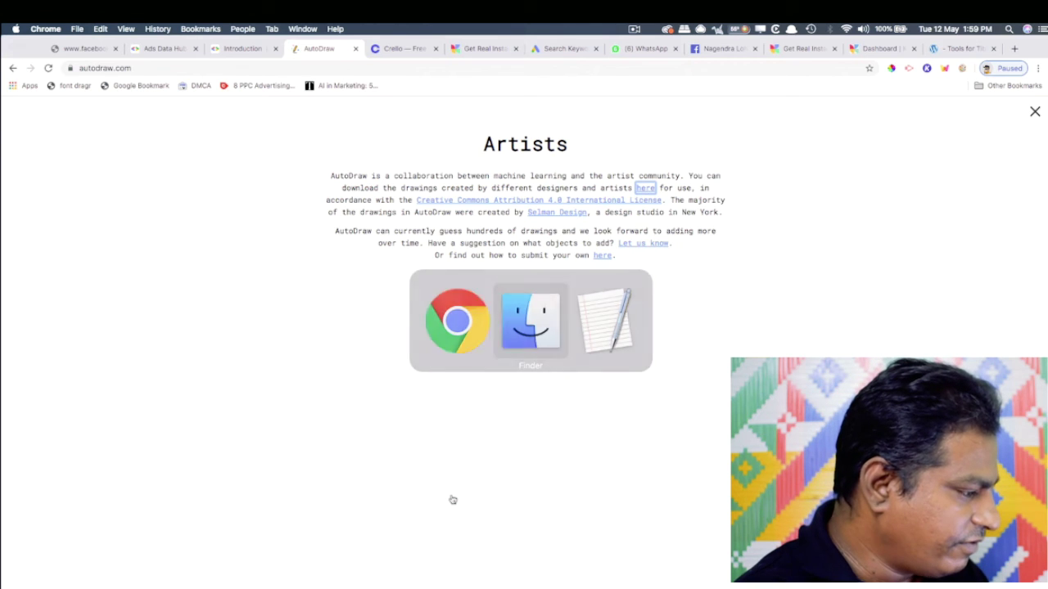
scroll(398, 344, "up", 10)
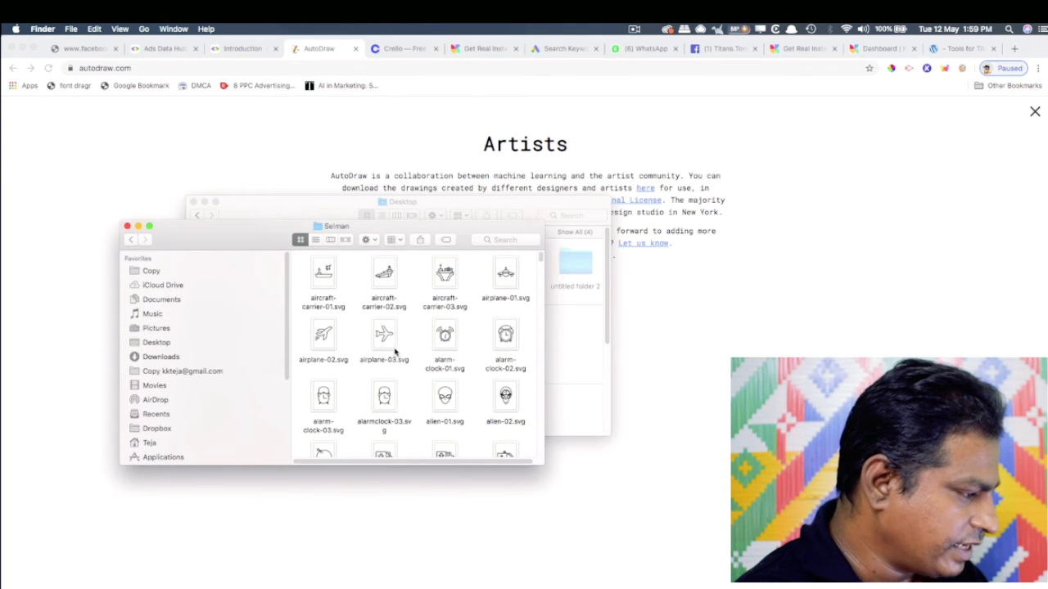
scroll(399, 356, "down", 5)
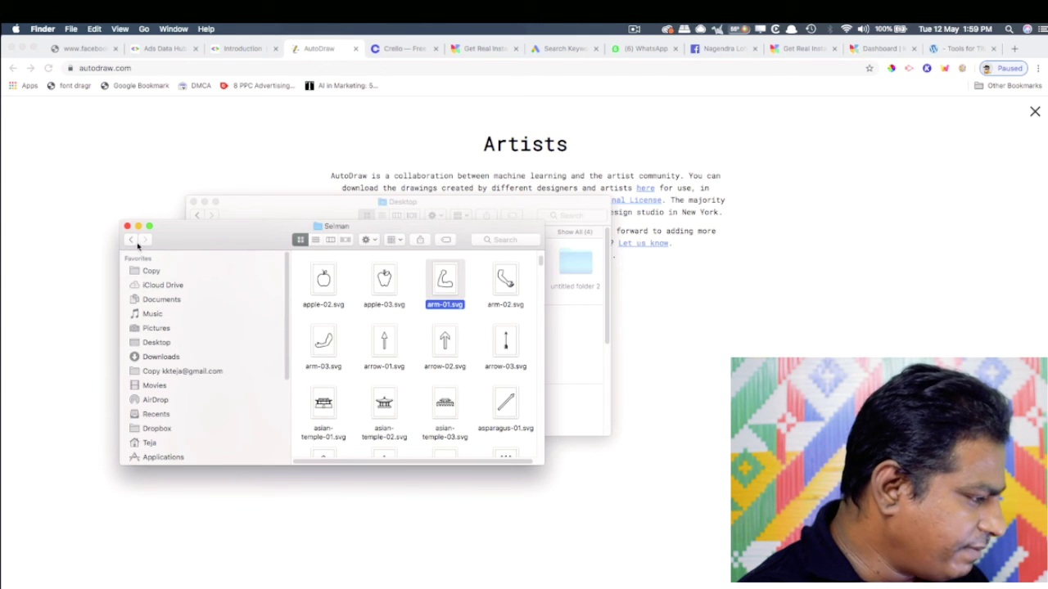
Step: In Autodraw_illustrations 2, view the first artist folder's greeting-card and heart drawings, and open black-cat-01.svg from the artist folder containing the crow and ladder files
left_click(132, 240)
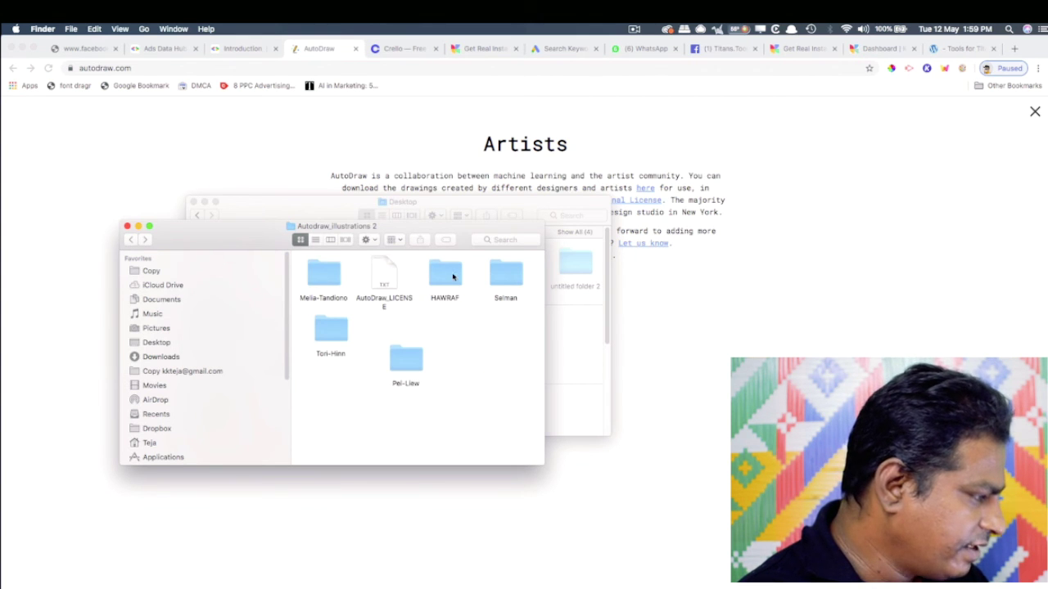
double_click(314, 286)
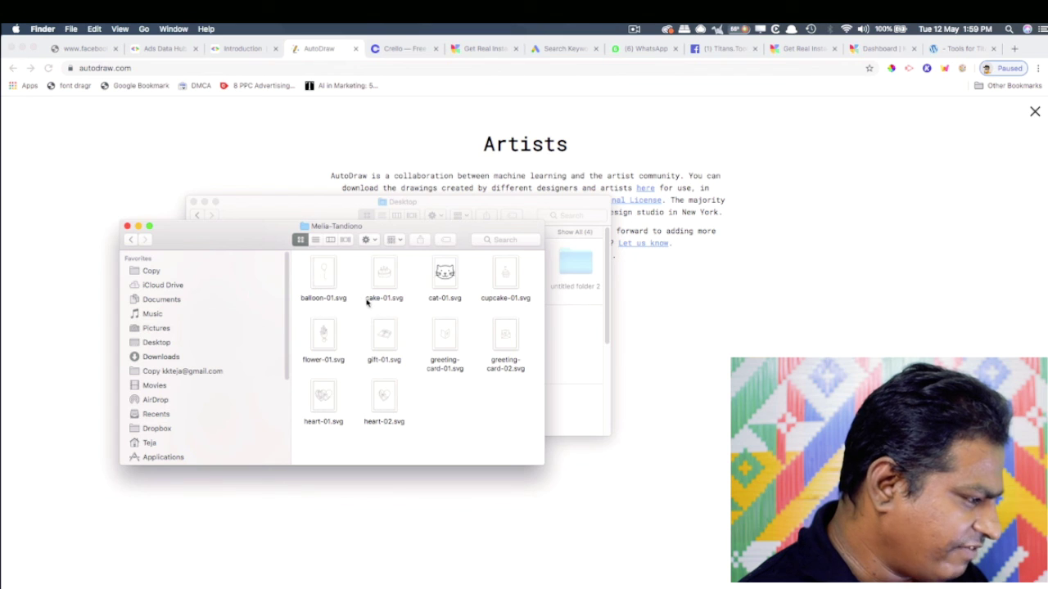
left_click(128, 241)
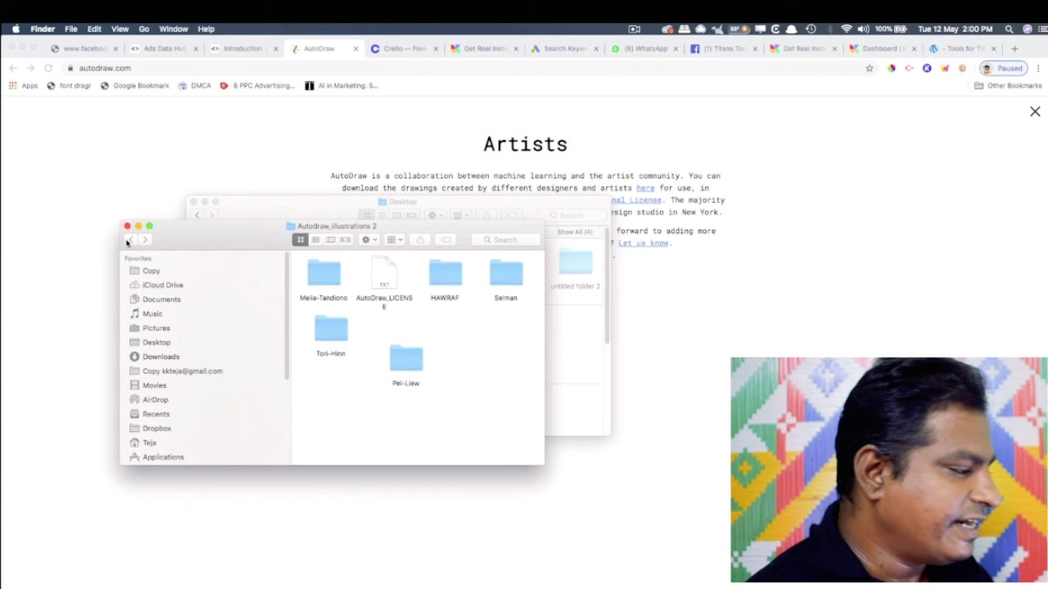
double_click(412, 361)
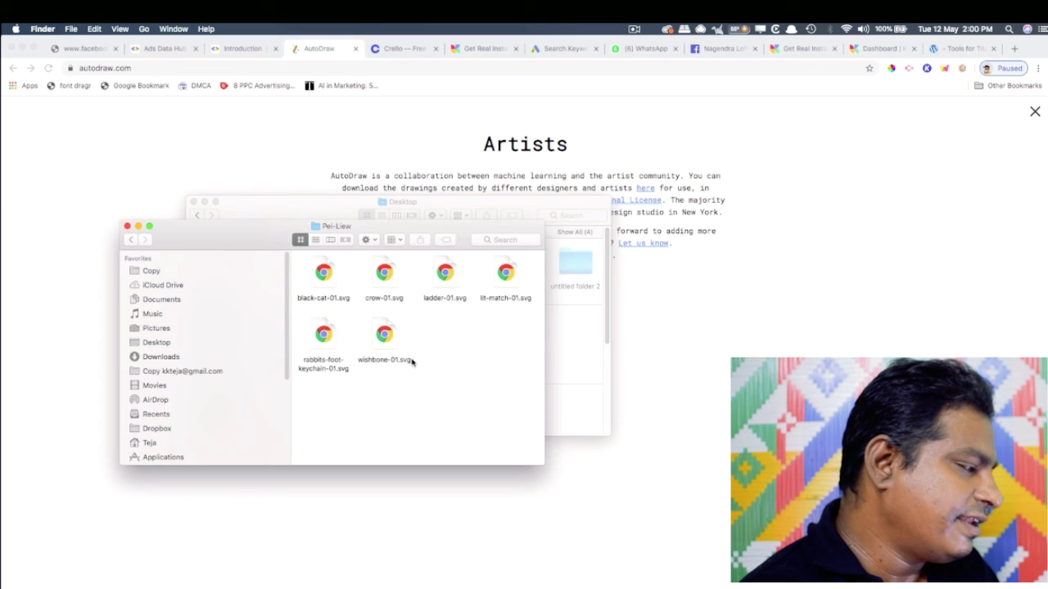
double_click(323, 278)
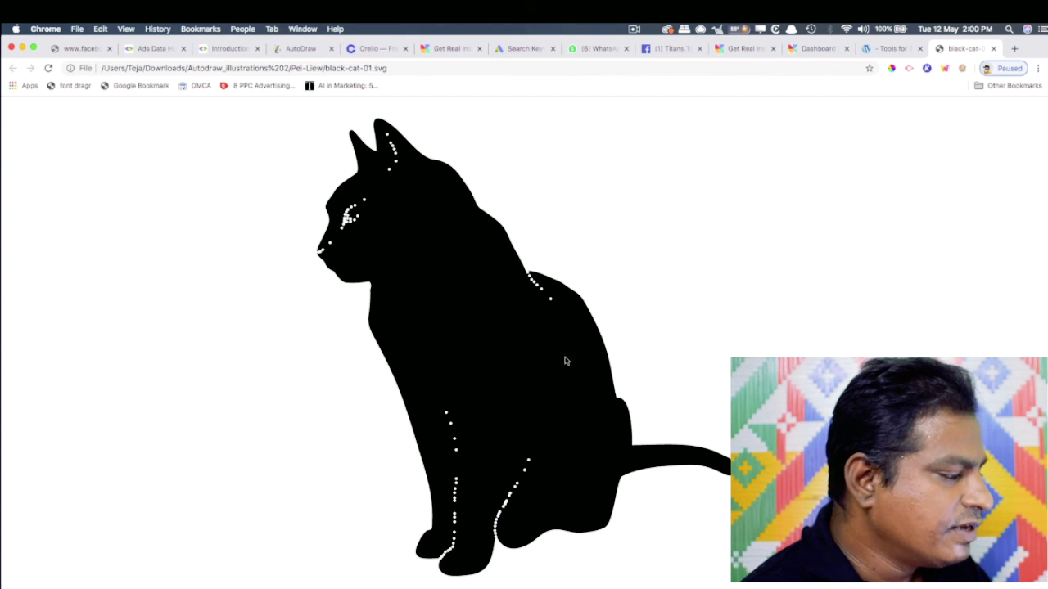